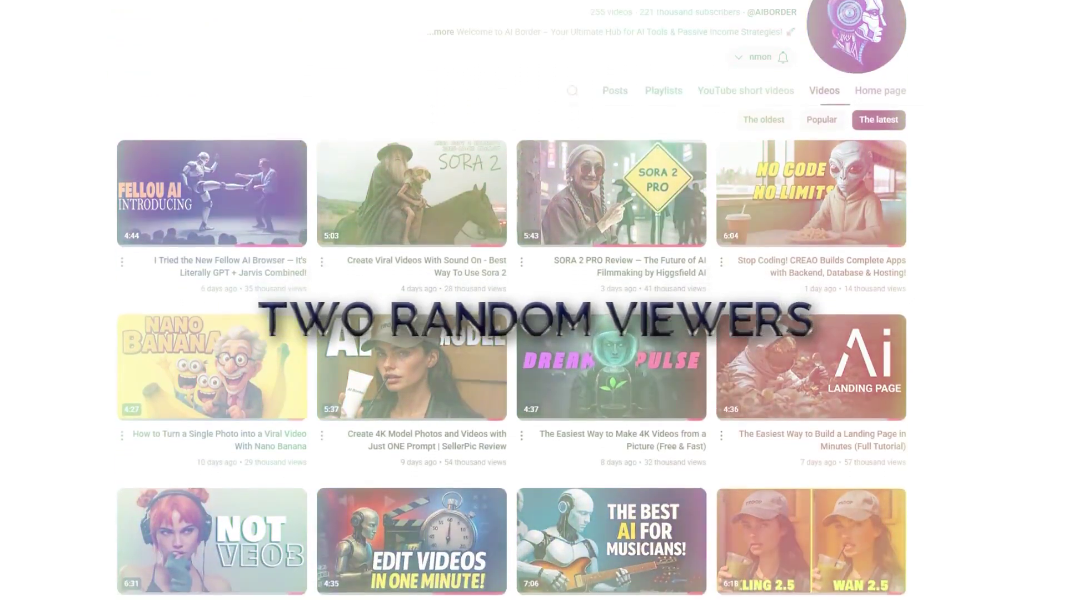
scroll(512, 333, "down", 3)
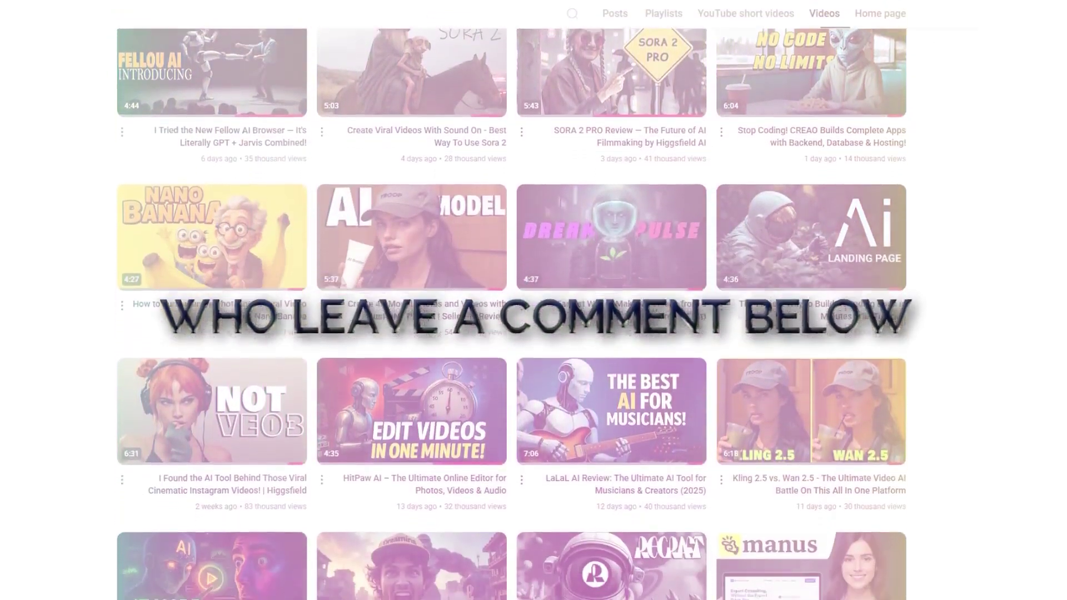
scroll(511, 333, "down", 3)
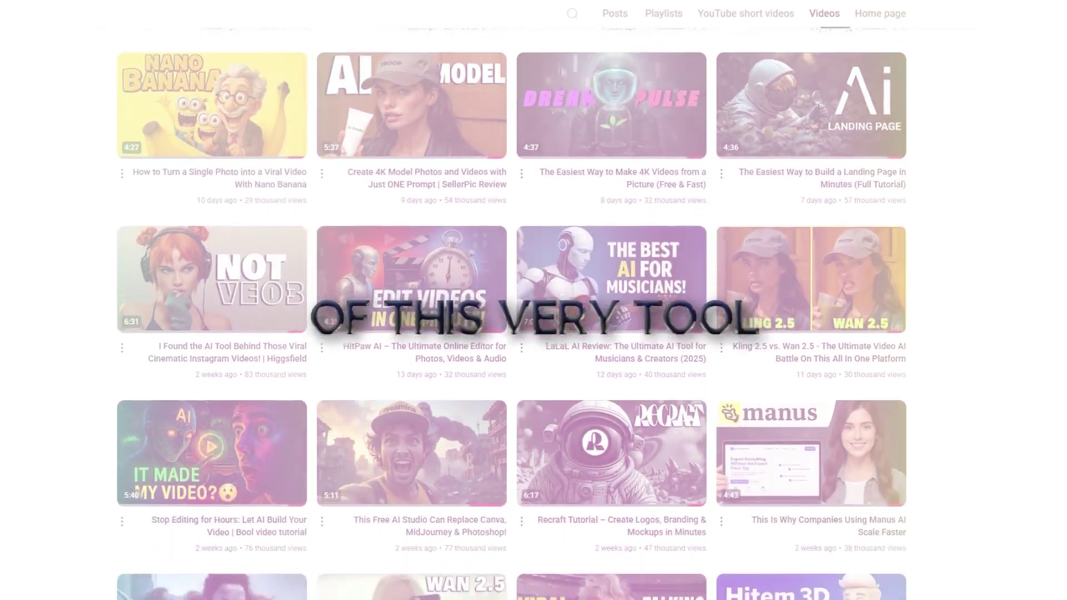
scroll(512, 333, "down", 3)
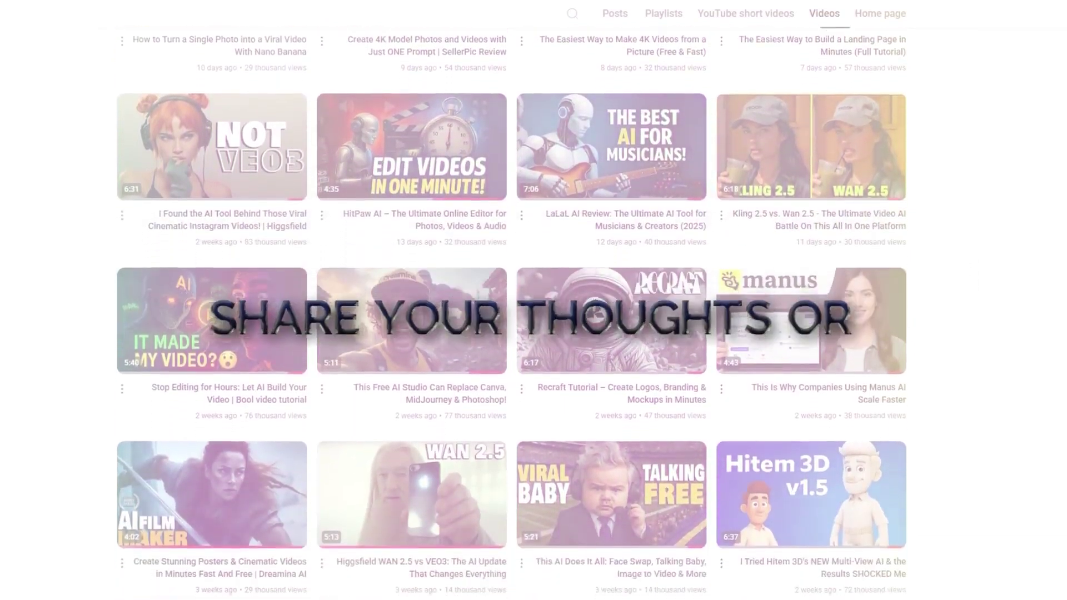
scroll(511, 334, "down", 3)
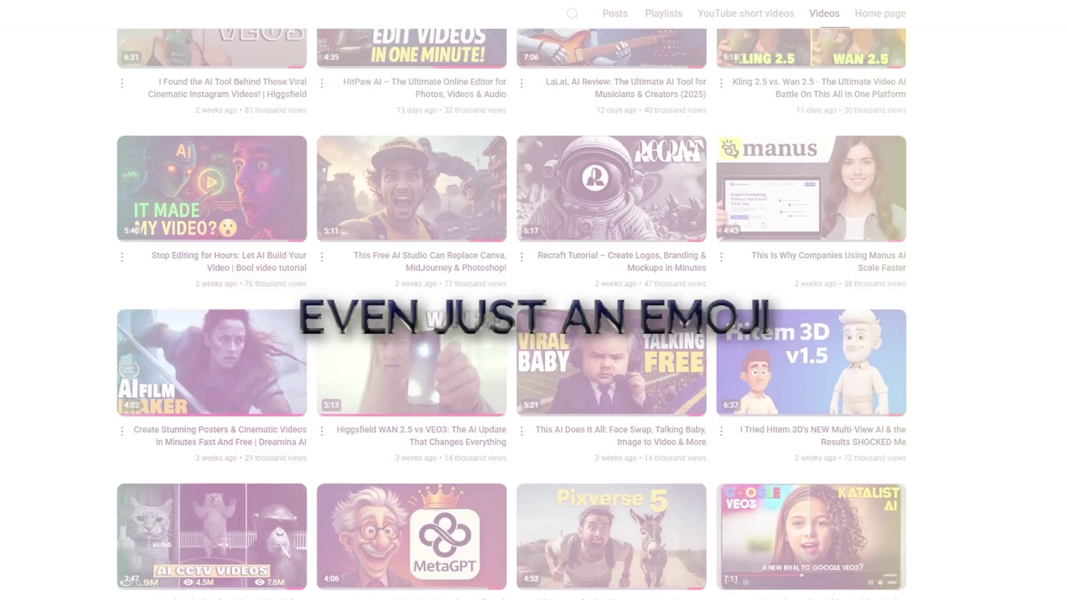
scroll(511, 334, "down", 3)
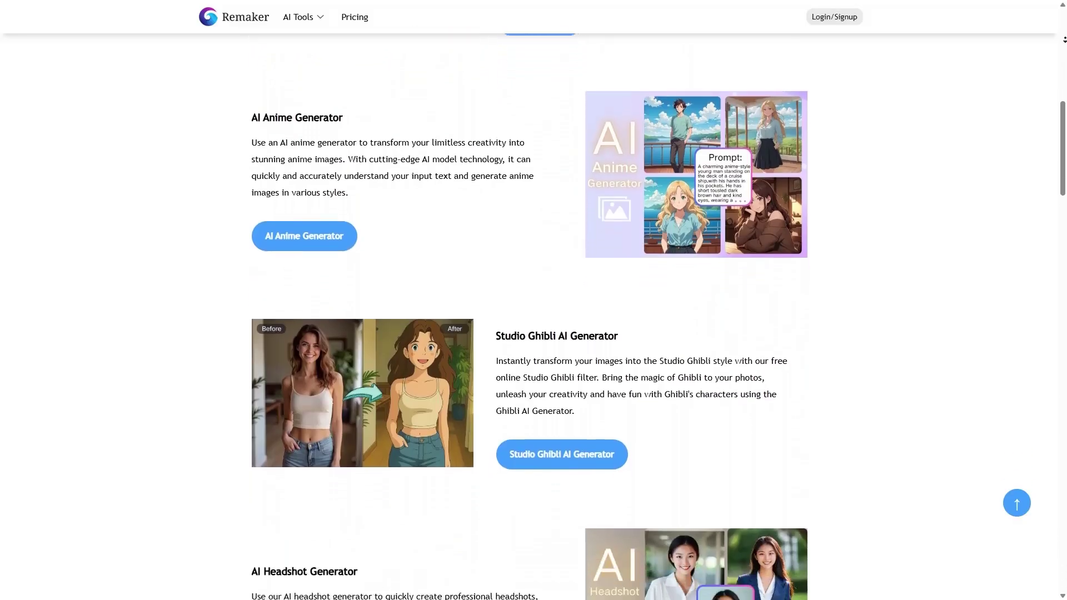
Scroll down the Remaker home page to browse the available AI tools
scroll(533, 334, "down", 10)
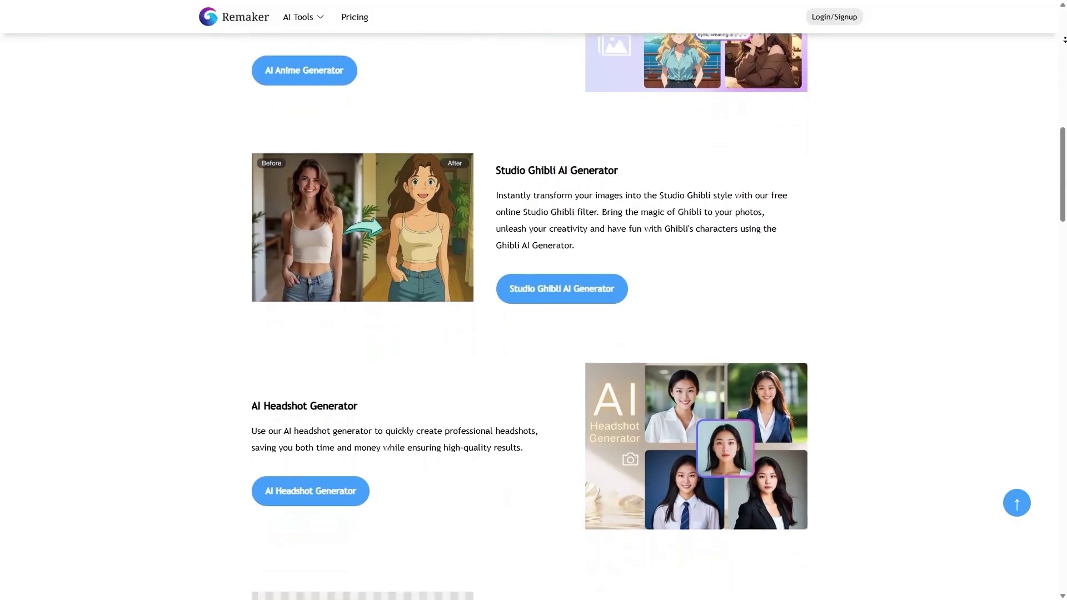
scroll(533, 333, "down", 4)
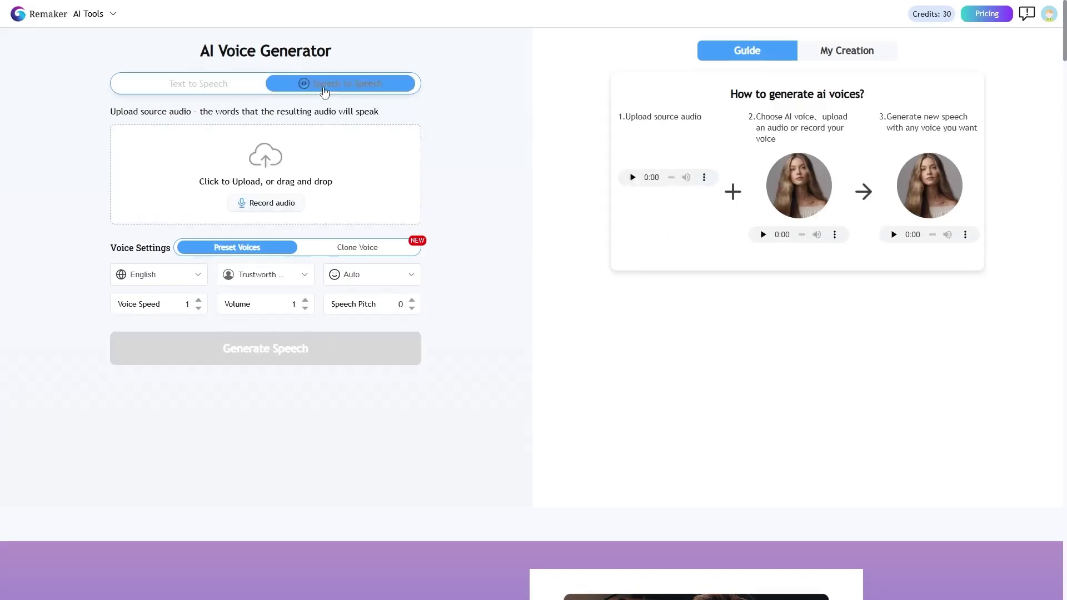
Record English source audio and choose the Passionate Warrior preset voice
left_click(263, 205)
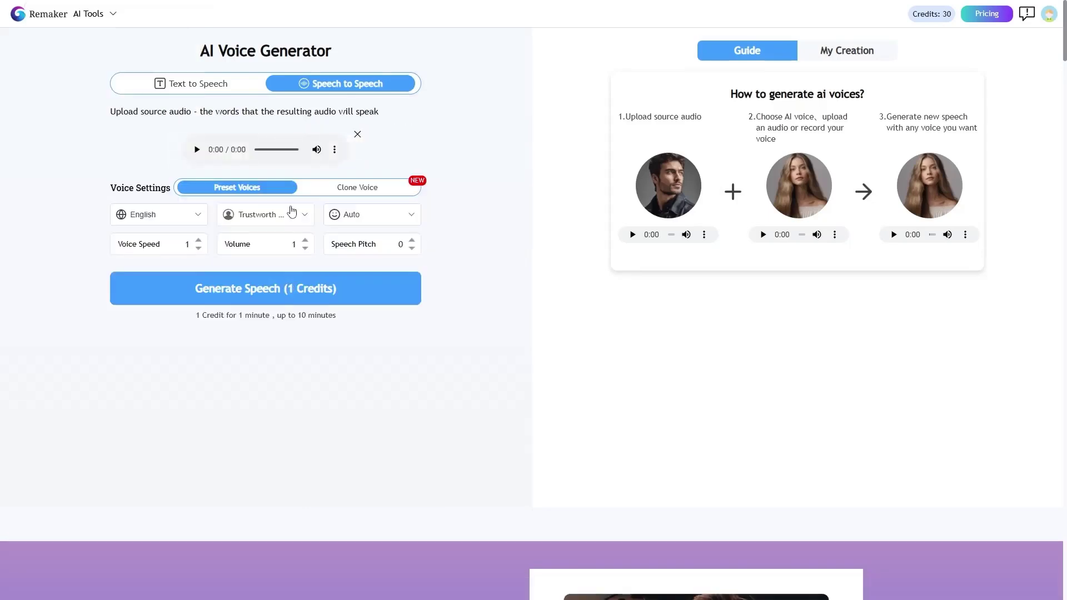
left_click(161, 214)
left_click(137, 379)
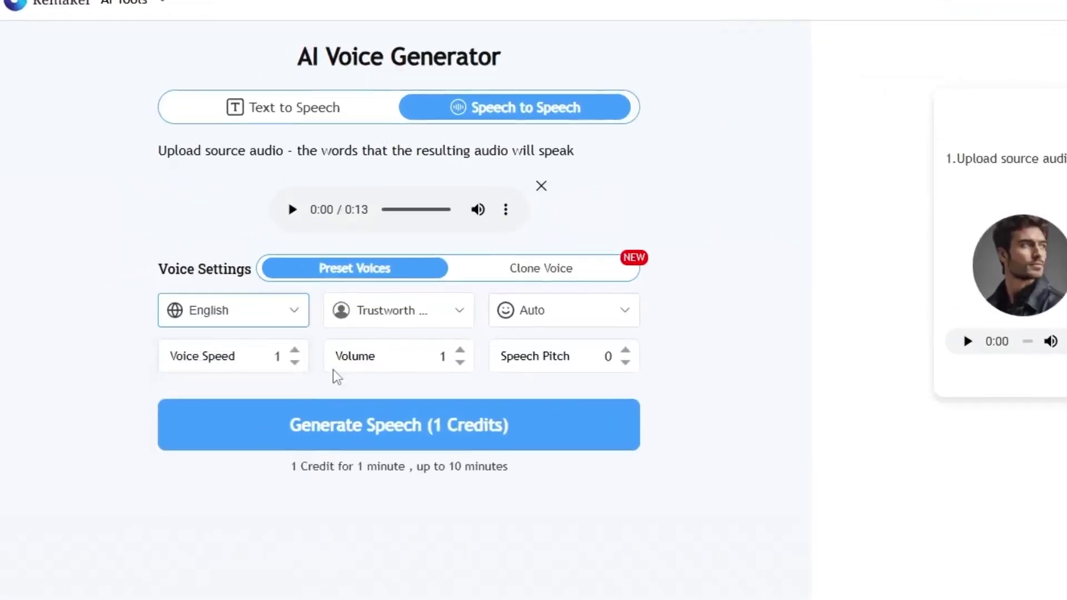
left_click(381, 317)
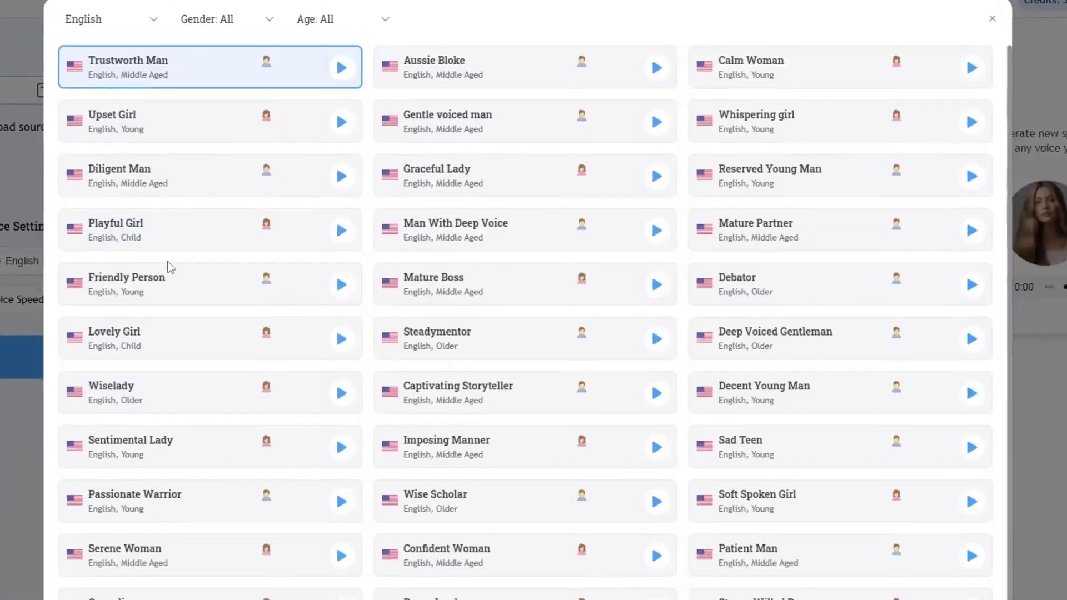
left_click(655, 121)
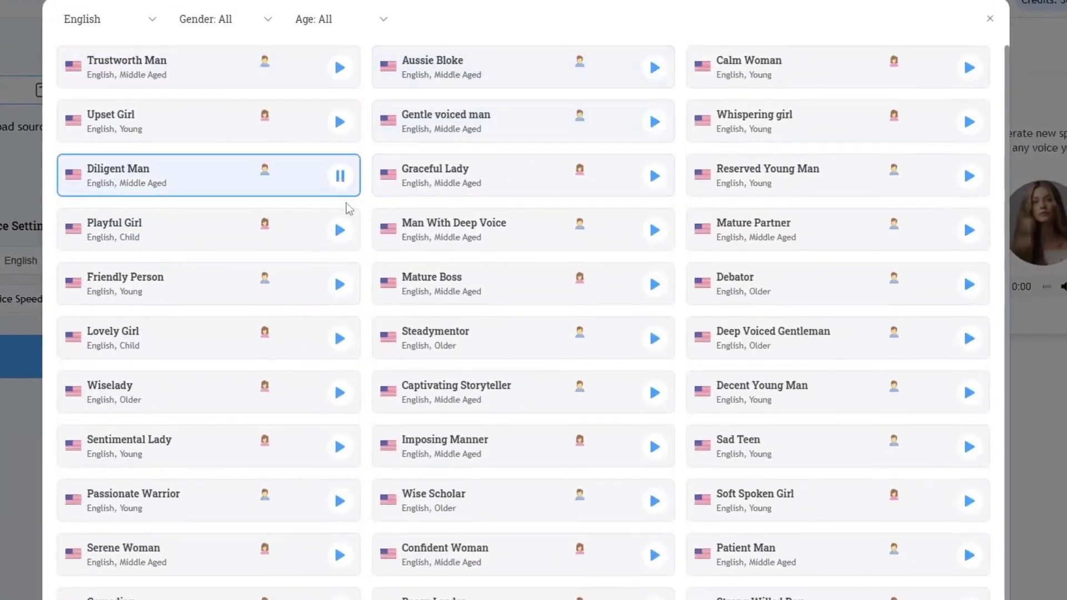
left_click(340, 501)
key("Escape")
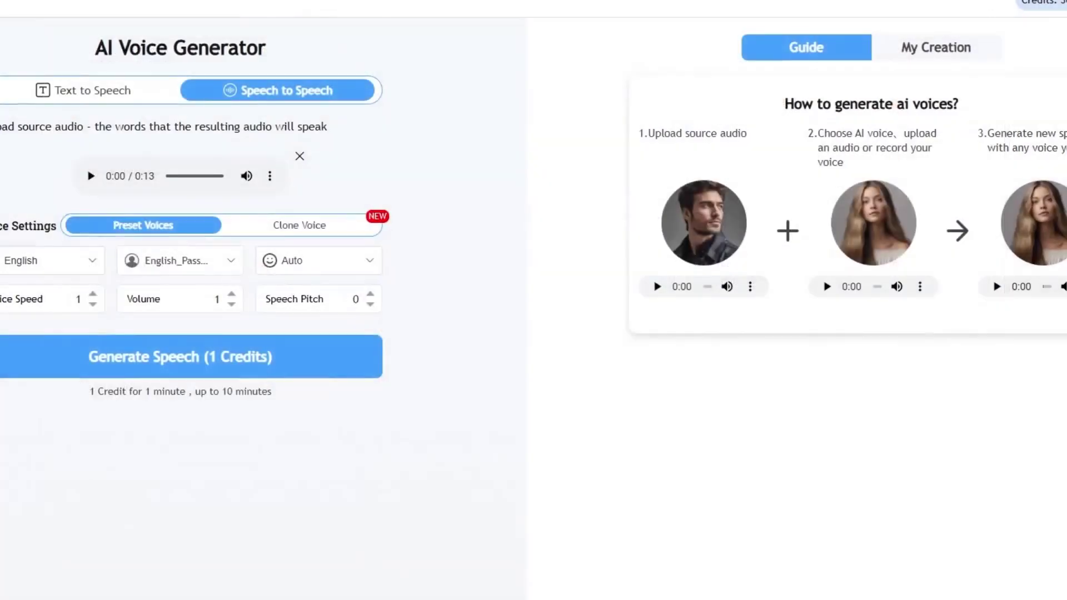
Leave the emotion on Auto and generate the Passionate Warrior speech clip
left_click(290, 263)
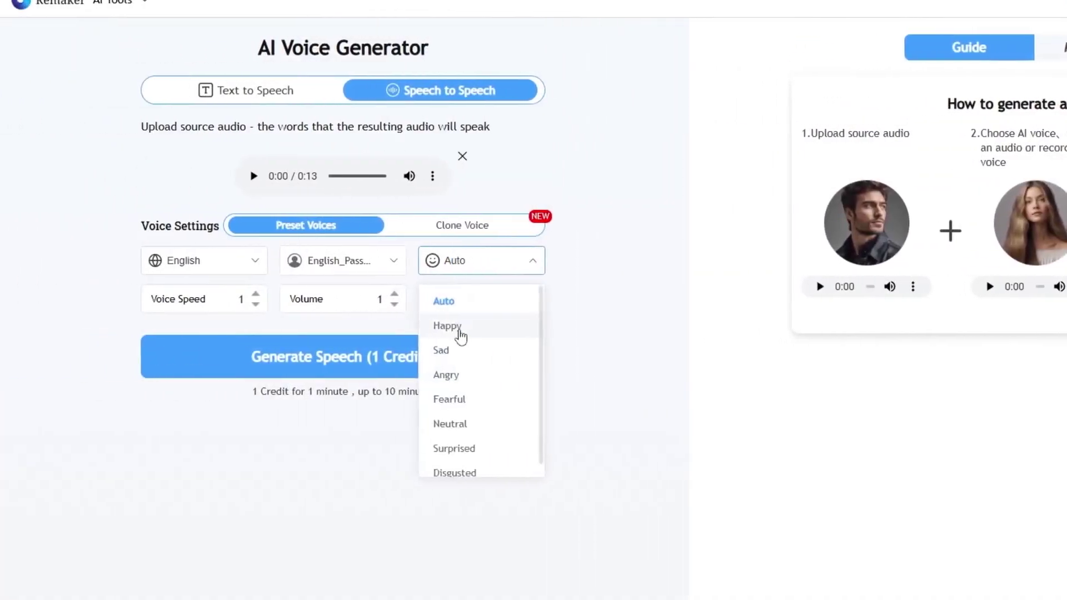
left_click(297, 336)
left_click(466, 272)
left_click(449, 310)
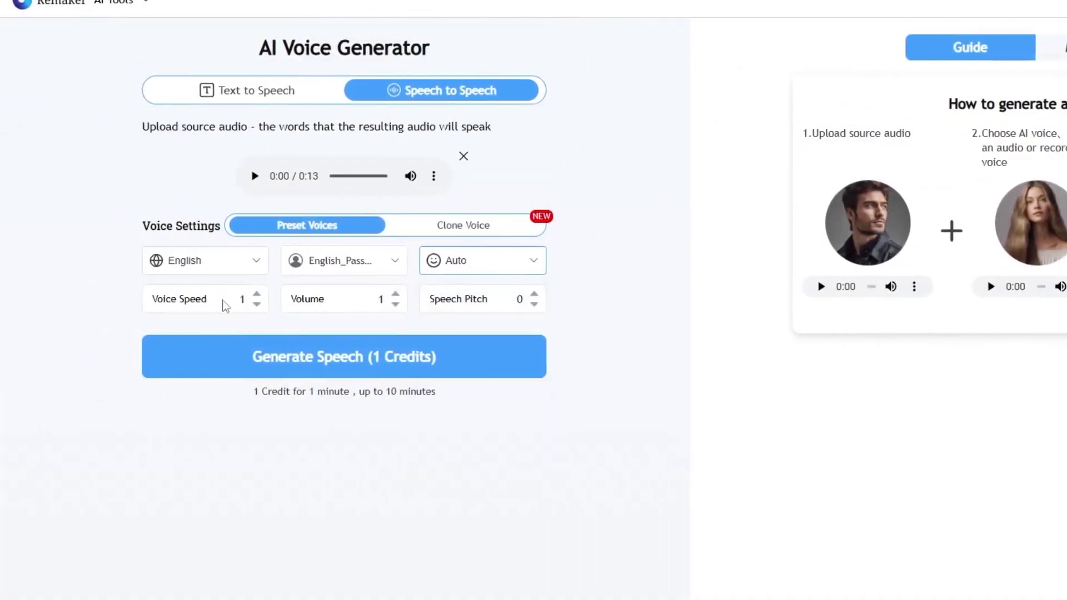
left_click(376, 359)
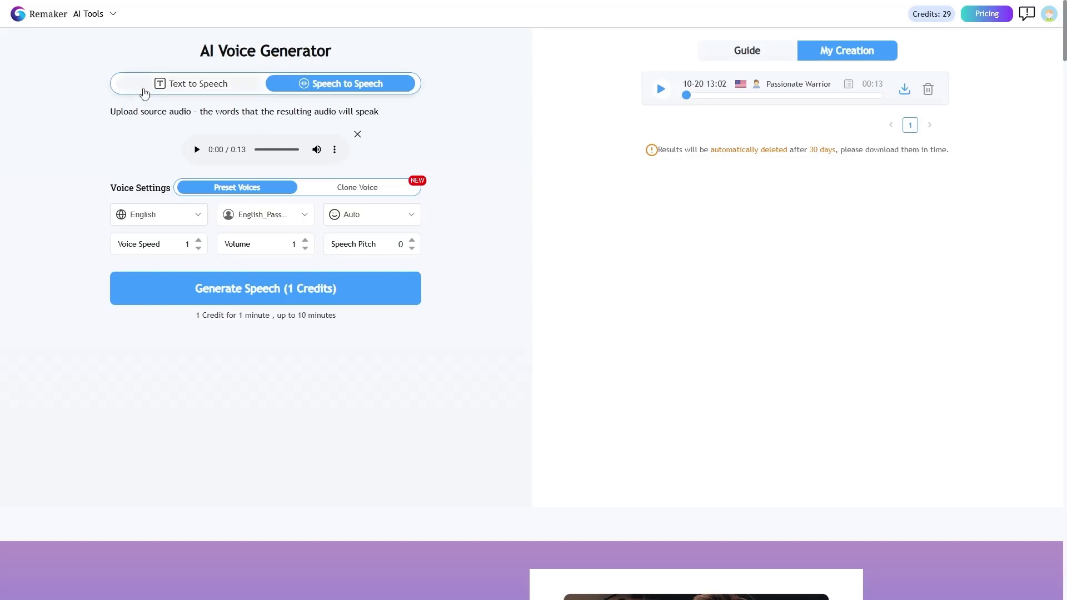
left_click(167, 89)
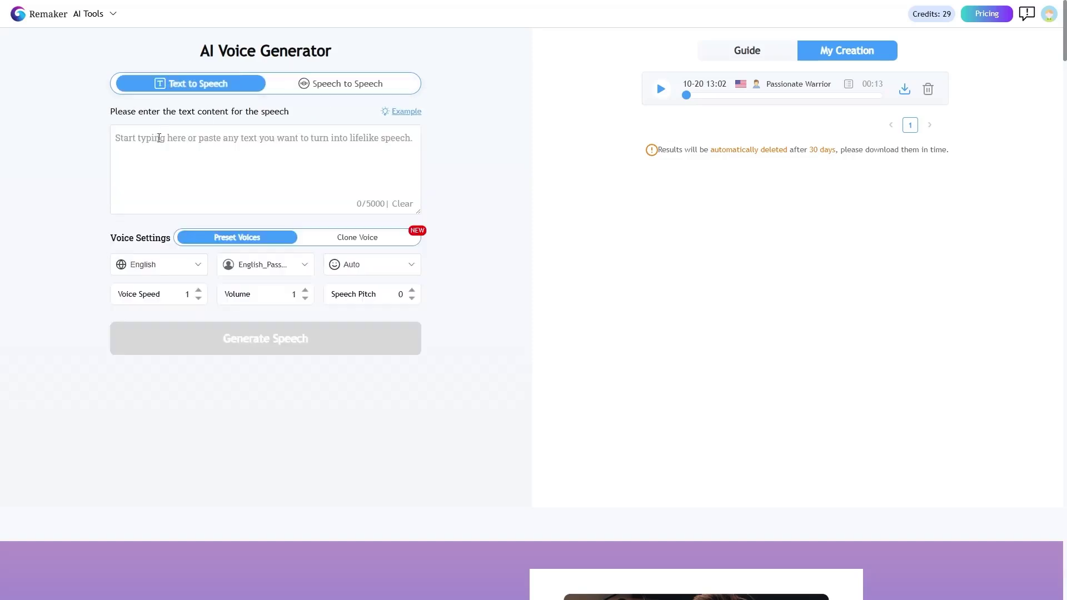
Paste the paragraph and select the Comedian voice, keeping emotion on Auto
left_click(202, 132)
type("With just one tool, you can do everything. Faster, more professional, and much cheaper. By chance, when I was, as usual, looking for video ideas on the internet, I came across a platform that does exactly this. Its name is Remaker AI.")
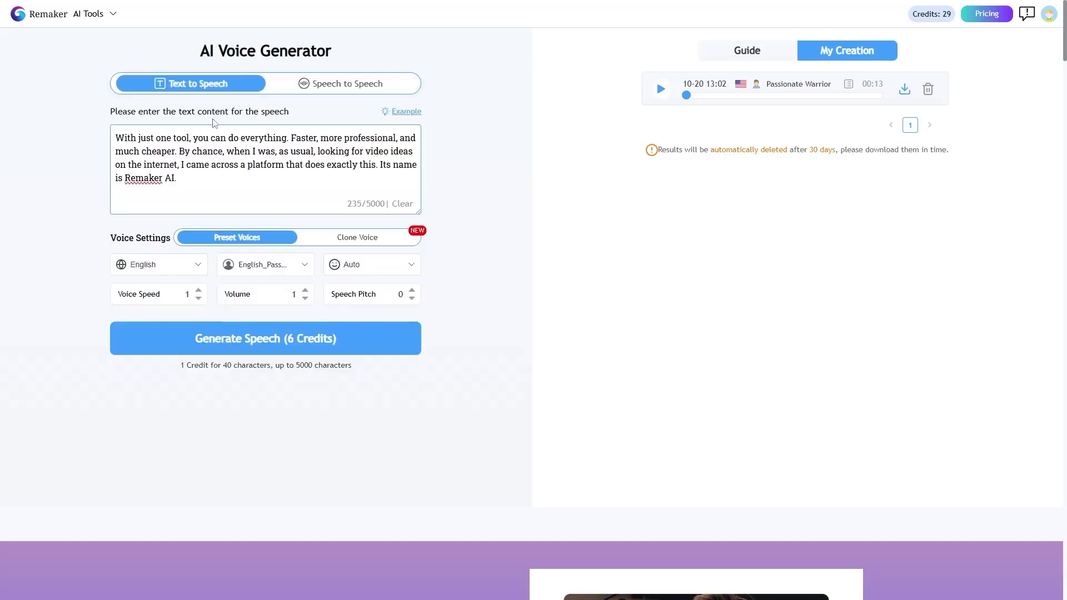
left_click(265, 265)
left_click(389, 486)
left_click(528, 561)
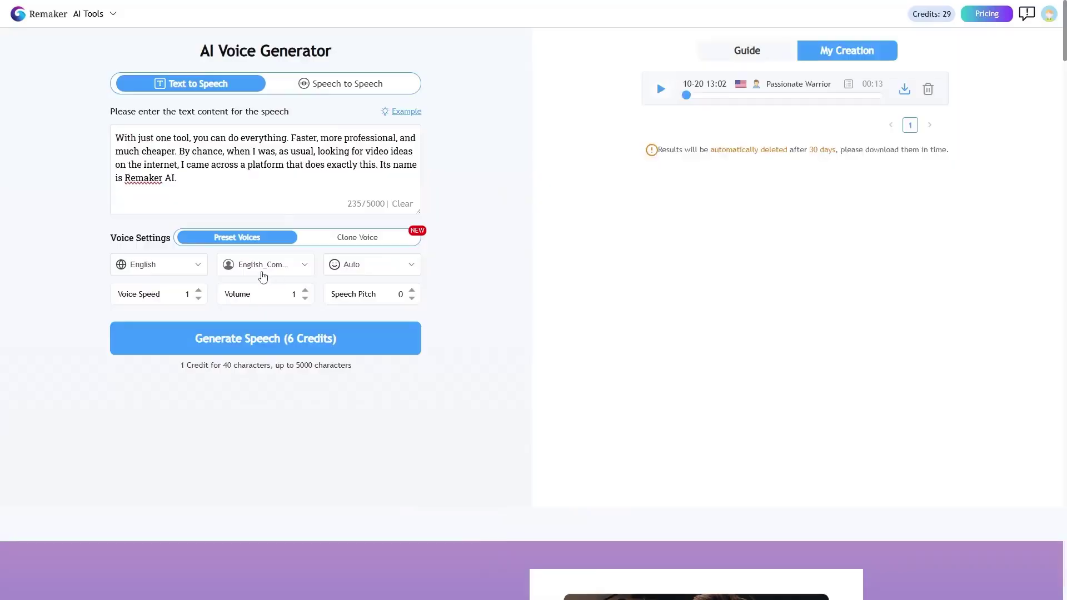
left_click(369, 264)
left_click(351, 201)
Trim the end of the paragraph, then generate and play the Comedian clip
left_click_drag(351, 201, 315, 151)
key("BackSpace")
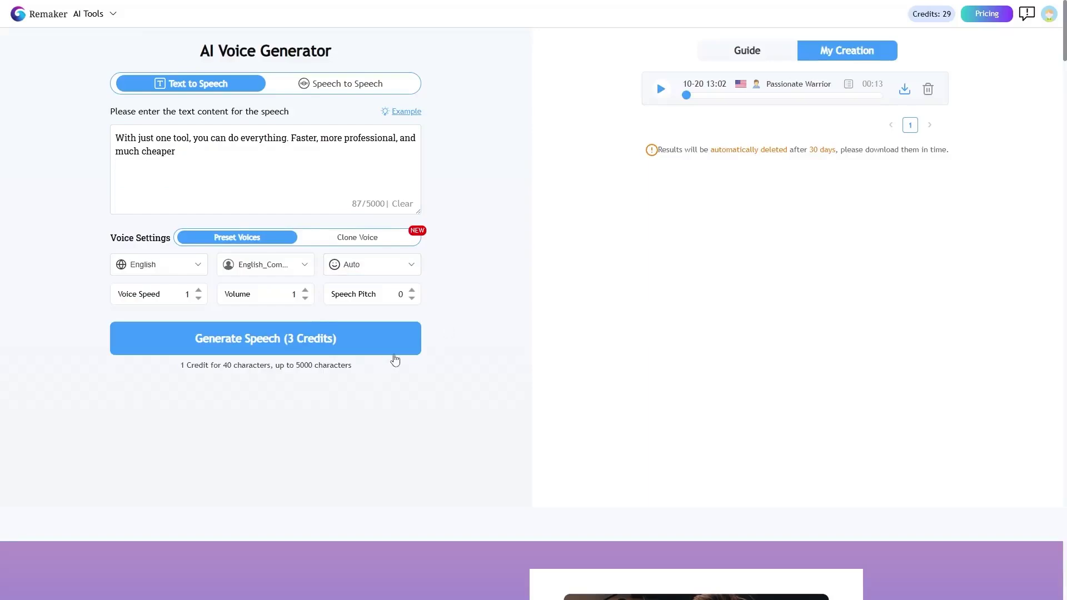
left_click(320, 341)
left_click(661, 91)
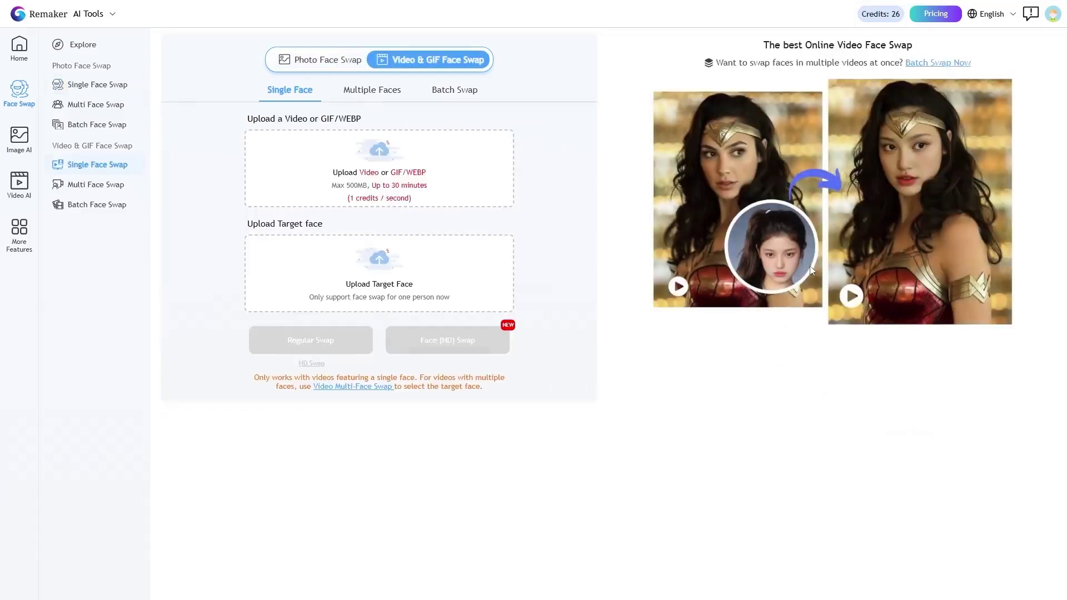
Swap a sample face onto the cowboy photo using the v1 model
left_click(337, 63)
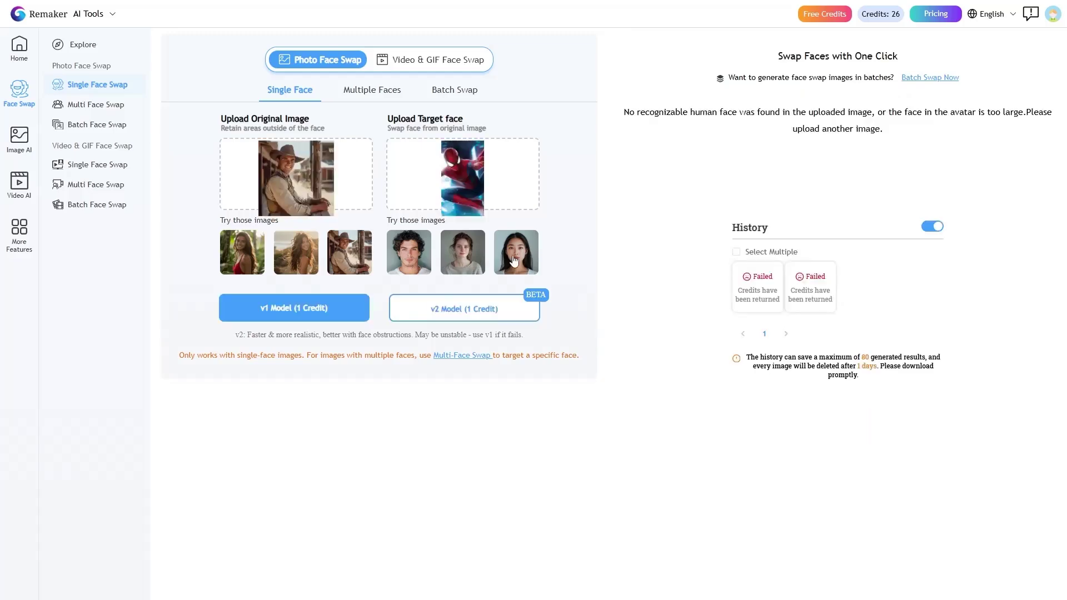
left_click(514, 262)
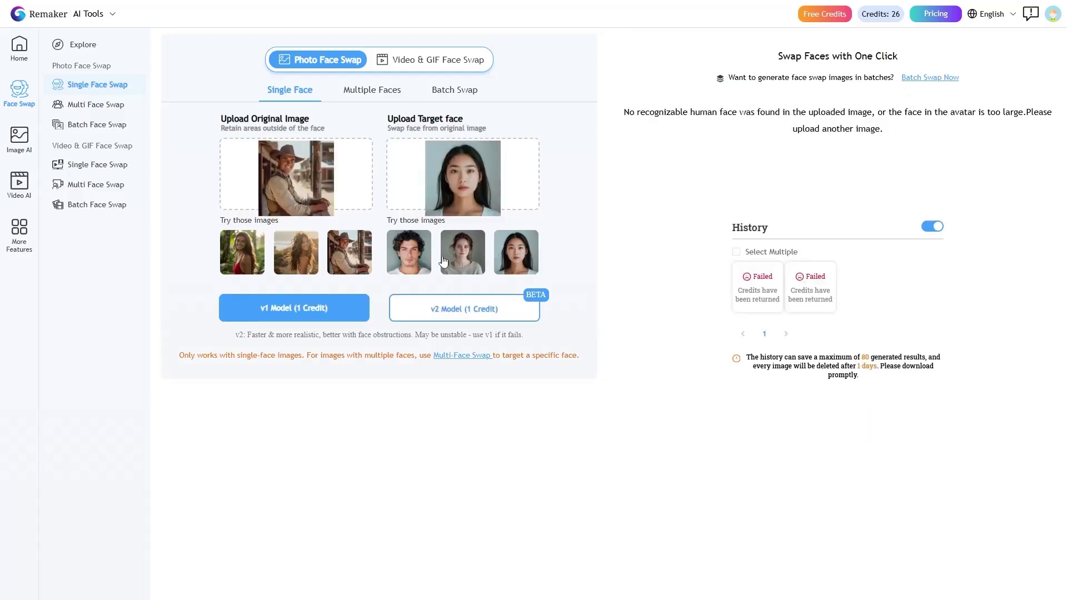
left_click(420, 261)
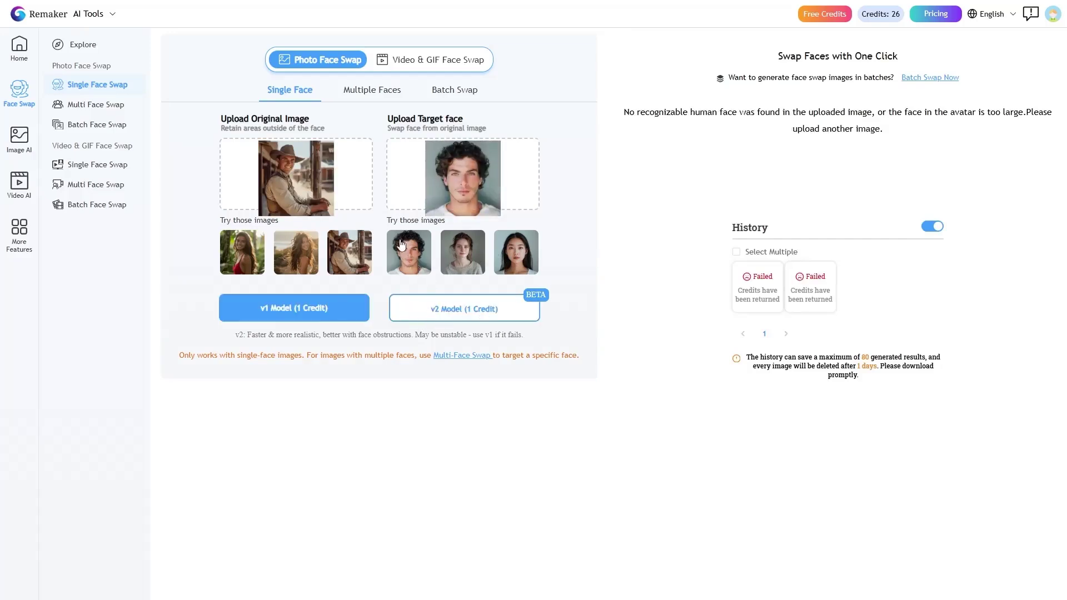
left_click(314, 318)
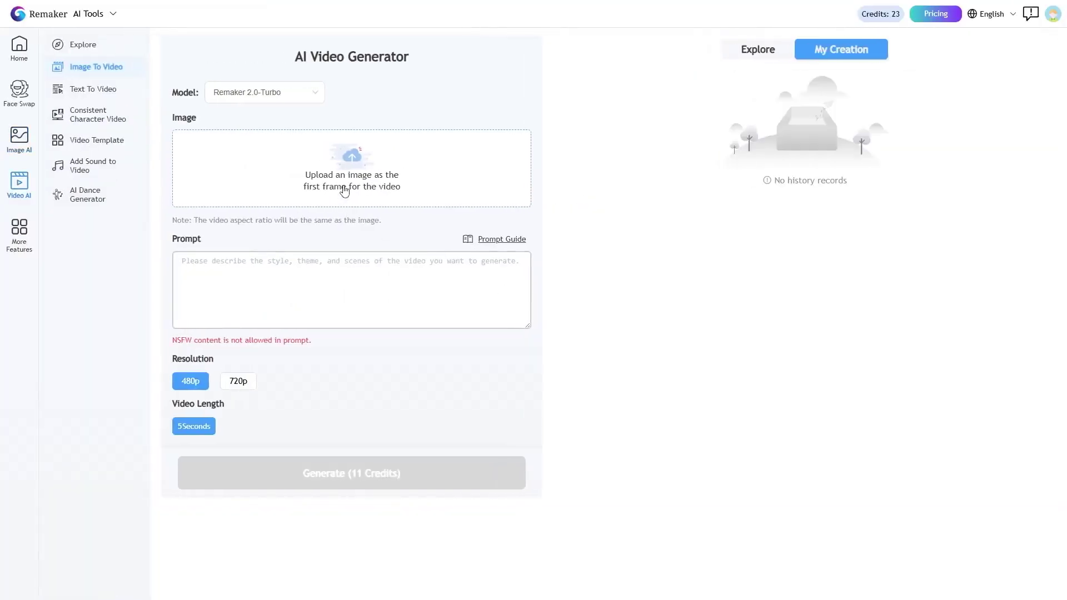
Review the video models and crop the businessman image to 16:9 around his face
left_click(280, 96)
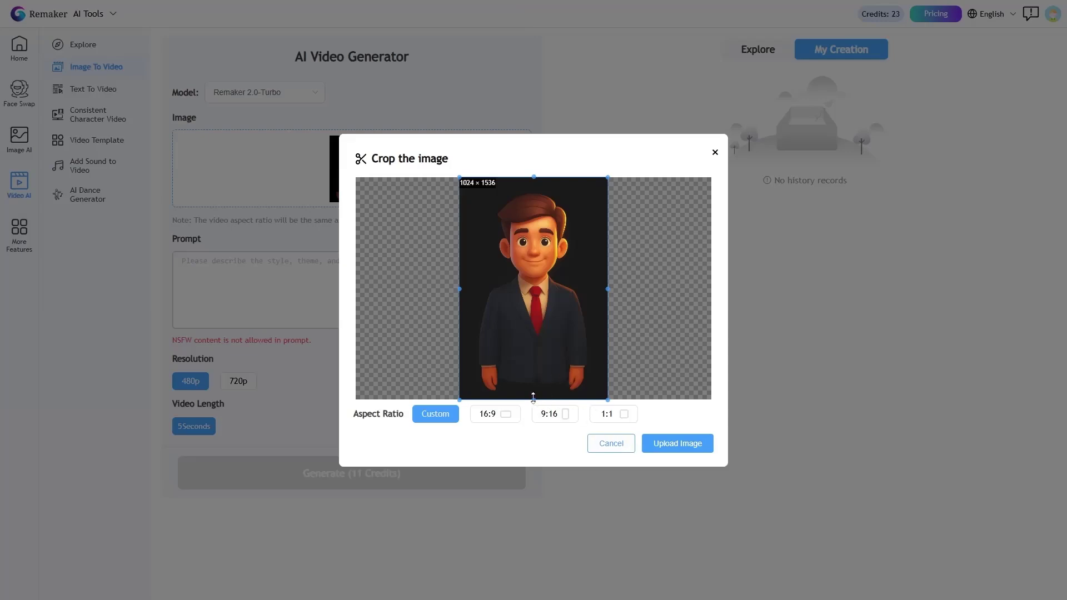
left_click(495, 414)
left_click_drag(534, 285, 534, 245)
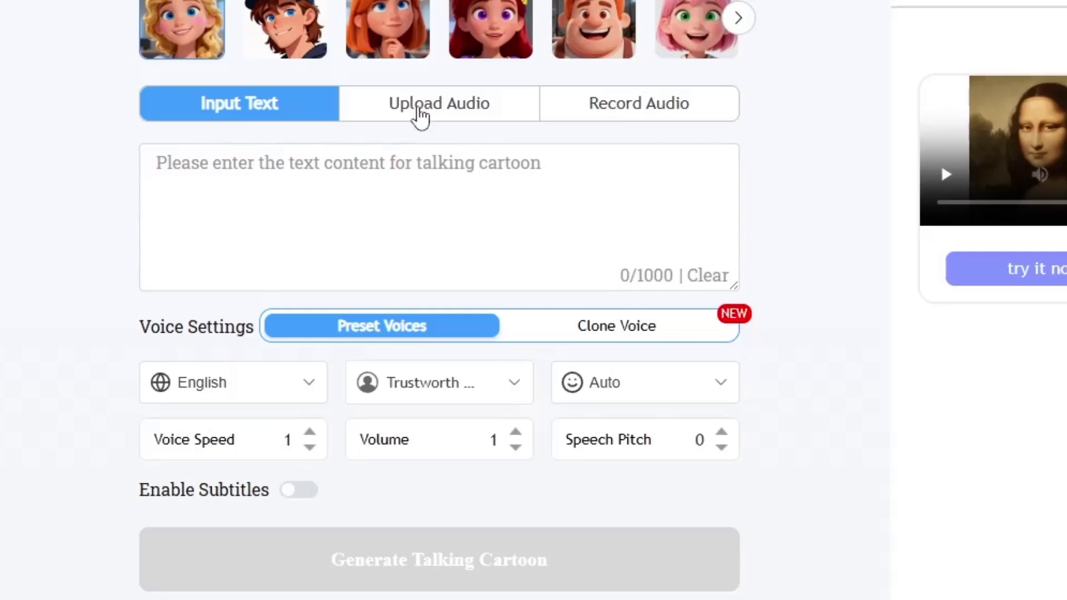
Try the 13-second mp3 upload, then generate the talking cartoon from the text line instead
left_click(419, 114)
left_click(436, 219)
left_click(800, 107)
left_click(616, 112)
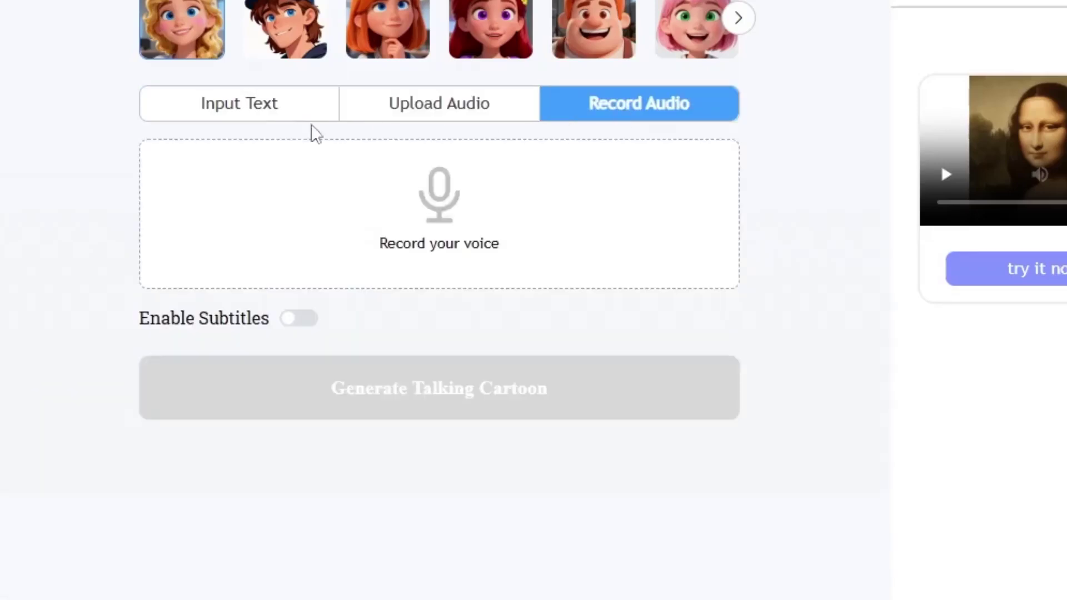
left_click(281, 114)
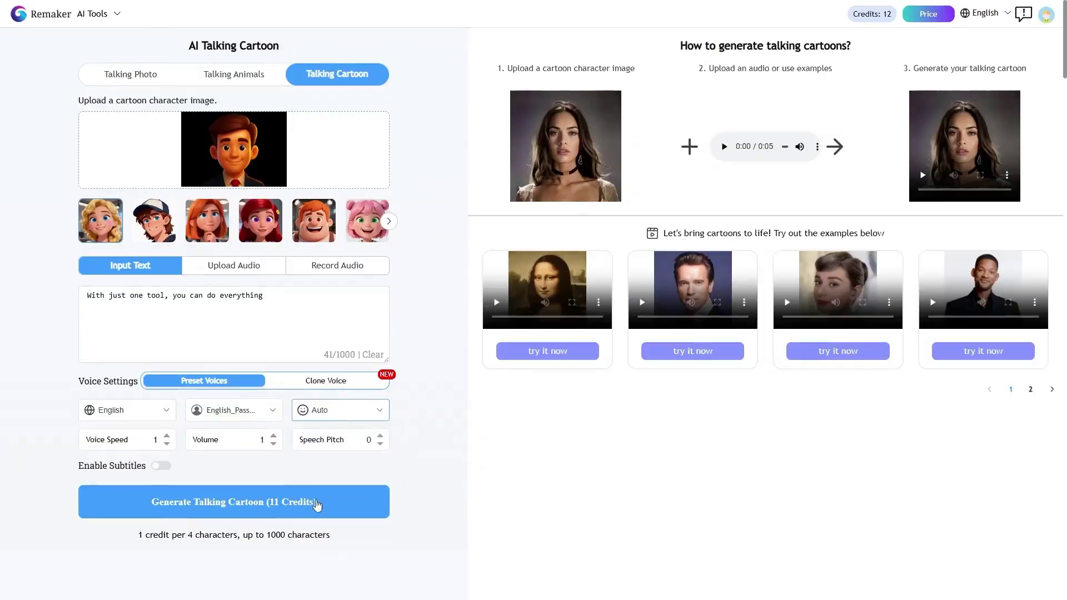
left_click(316, 513)
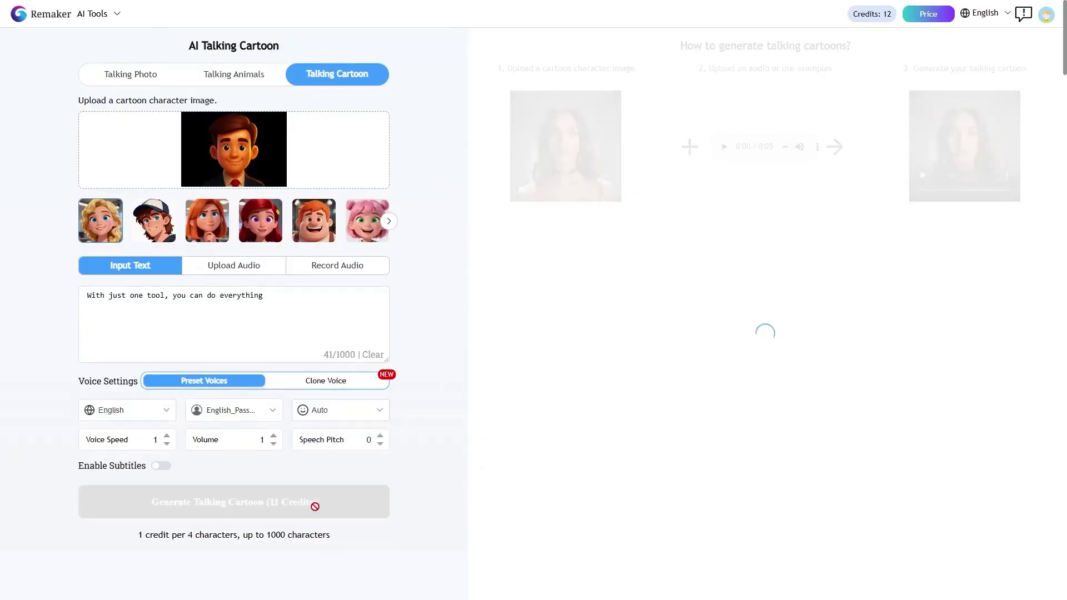